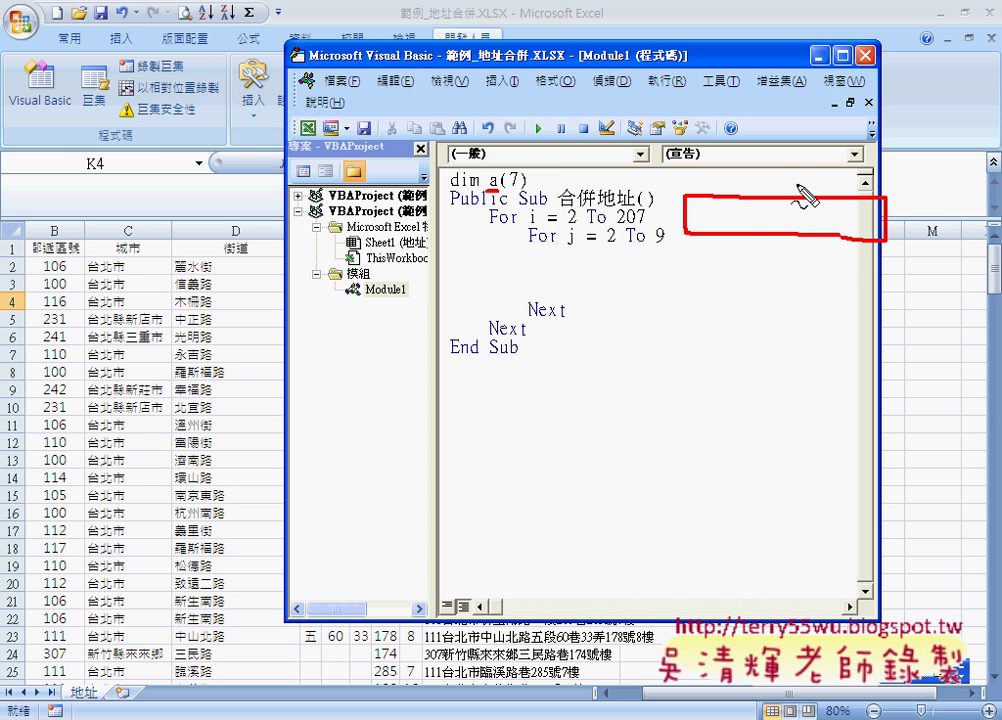
Sketch array a(7) beside the code as a box split into eight slots labelled 0 to 7.
drag(790, 200, 789, 230)
drag(740, 197, 739, 233)
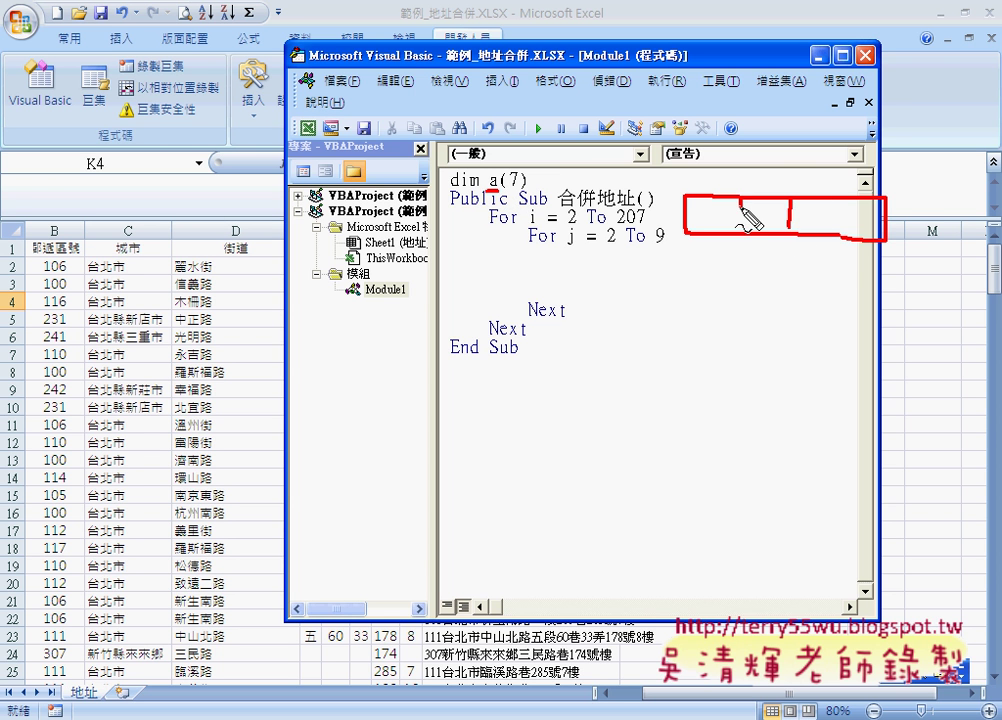
drag(845, 200, 845, 240)
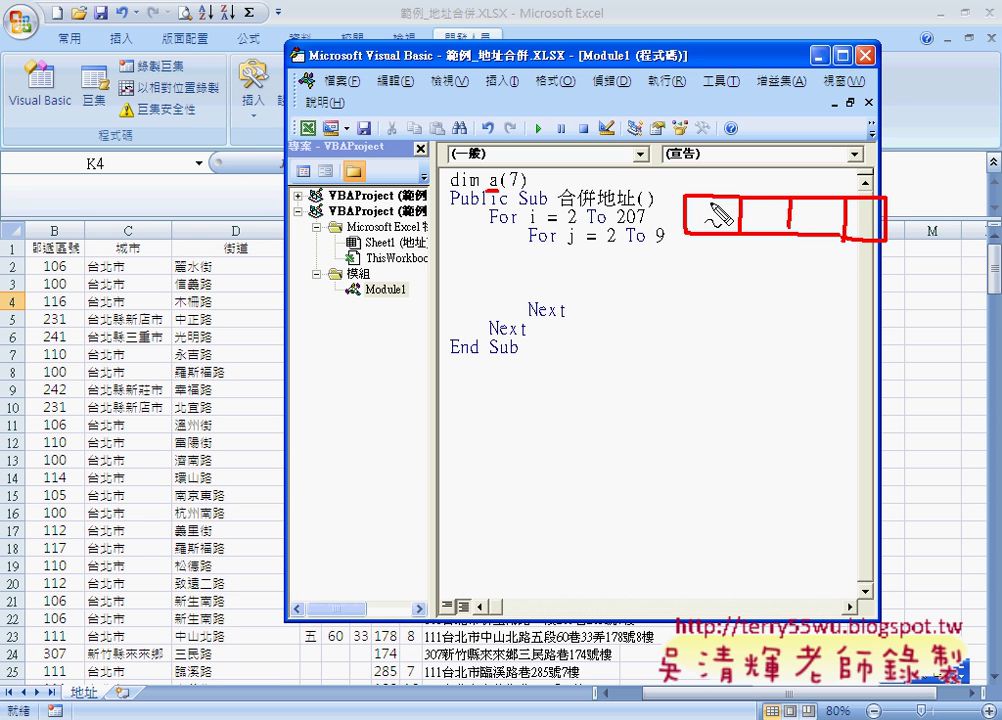
drag(710, 200, 710, 233)
drag(760, 200, 760, 232)
drag(820, 200, 820, 236)
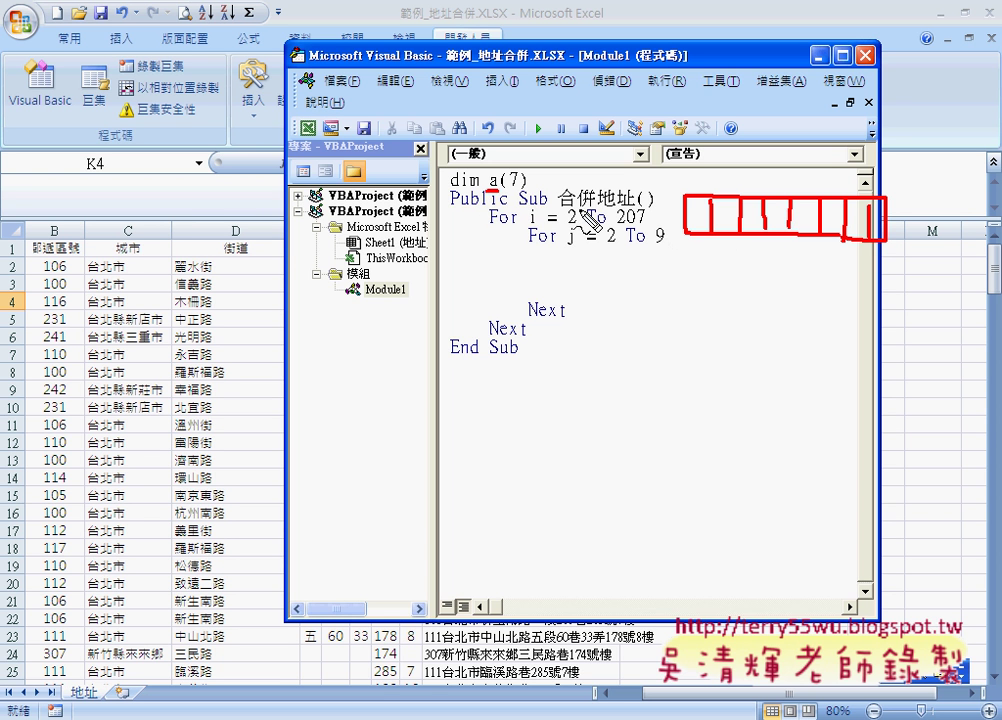
mouse_move(701, 246)
mouse_down()
mouse_move(697, 257)
mouse_move(772, 265)
mouse_up()
drag(877, 255, 884, 284)
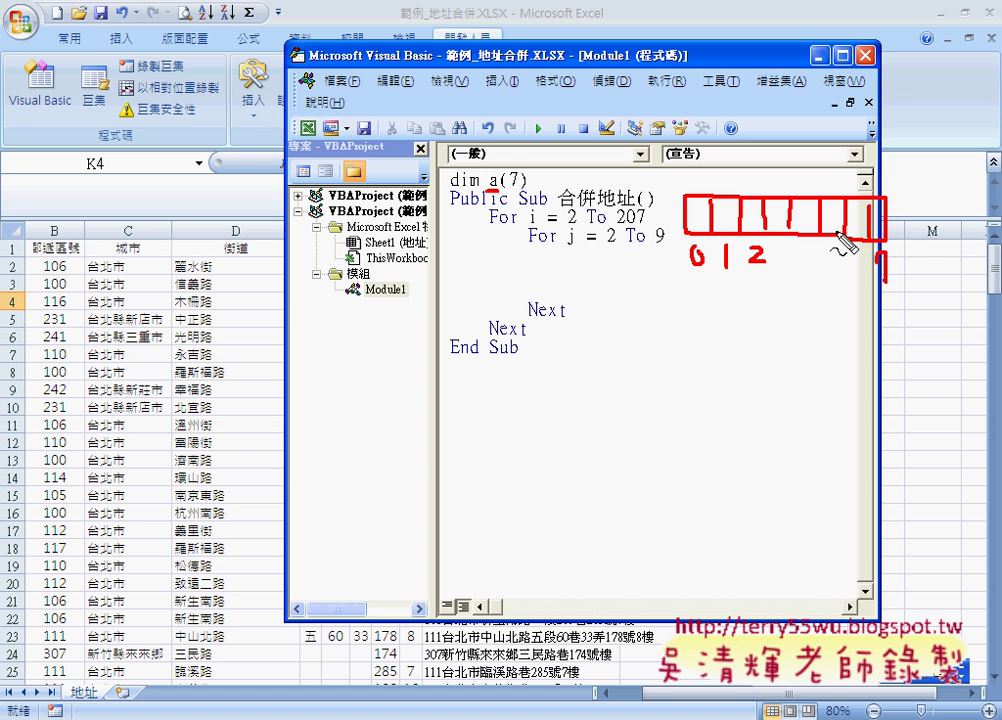
Clear the sketch, highlight a(7) in the Dim line, and return to the empty For j body.
key(Escape)
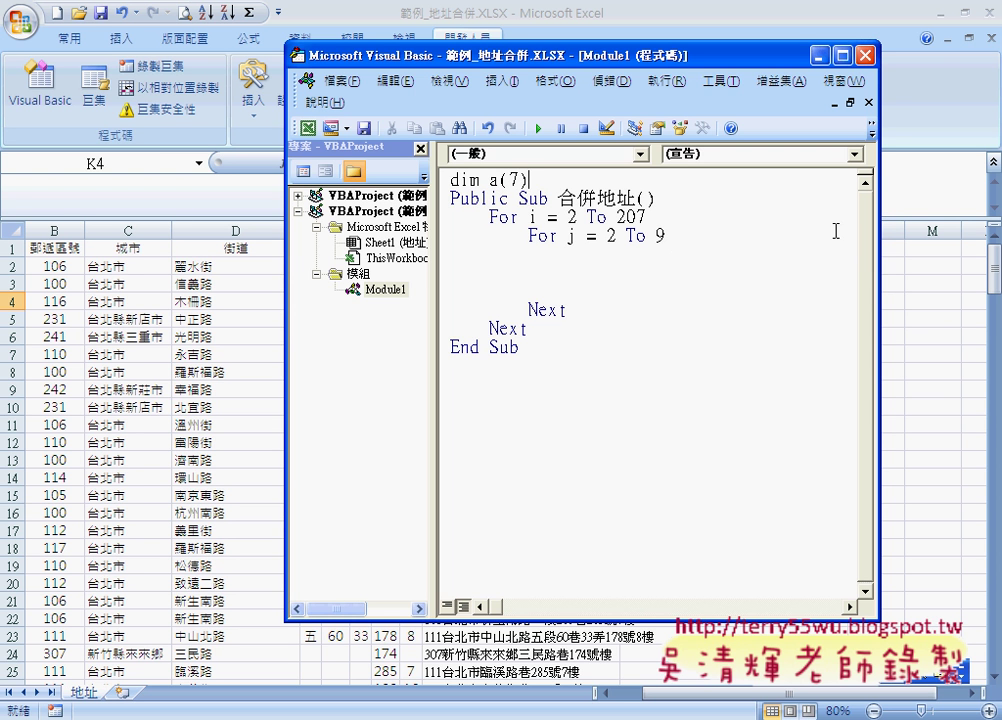
click(666, 259)
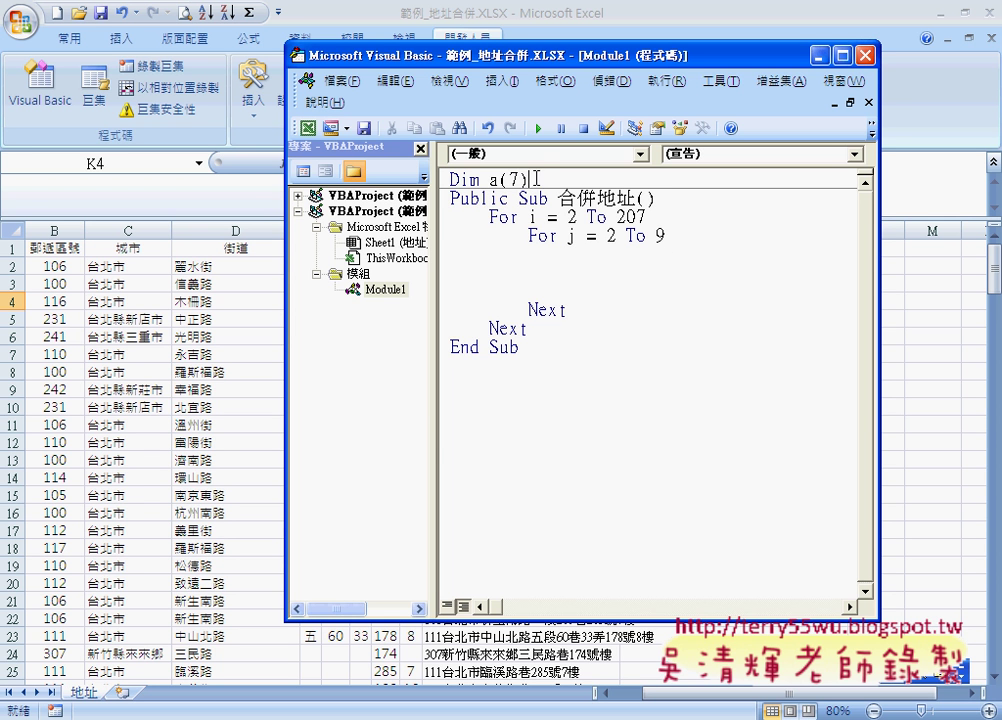
drag(527, 179, 486, 179)
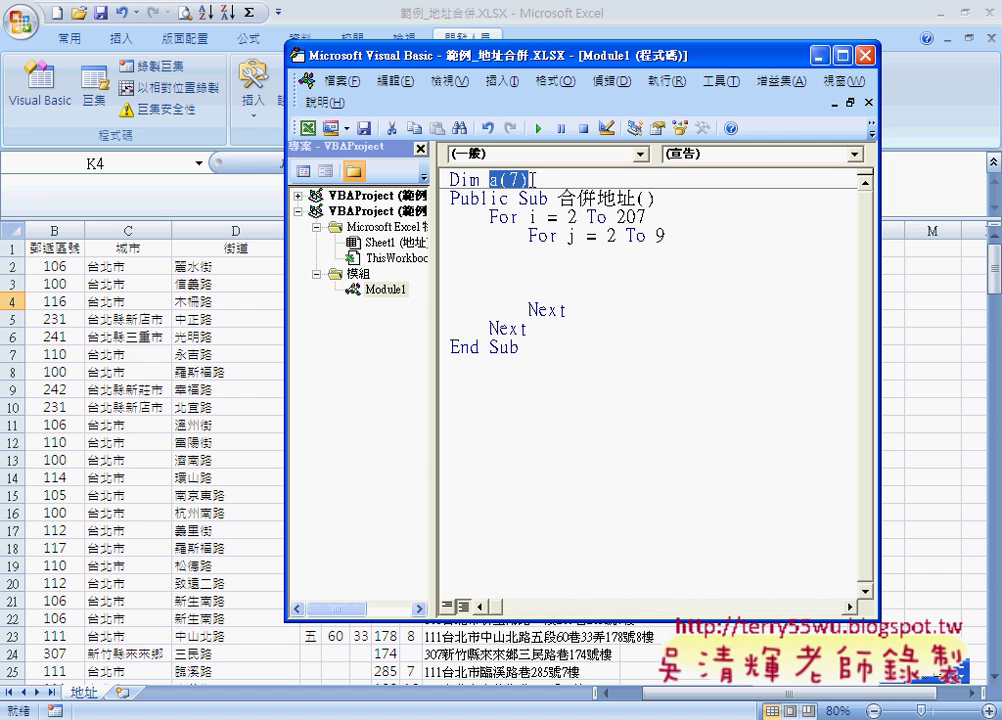
click(568, 252)
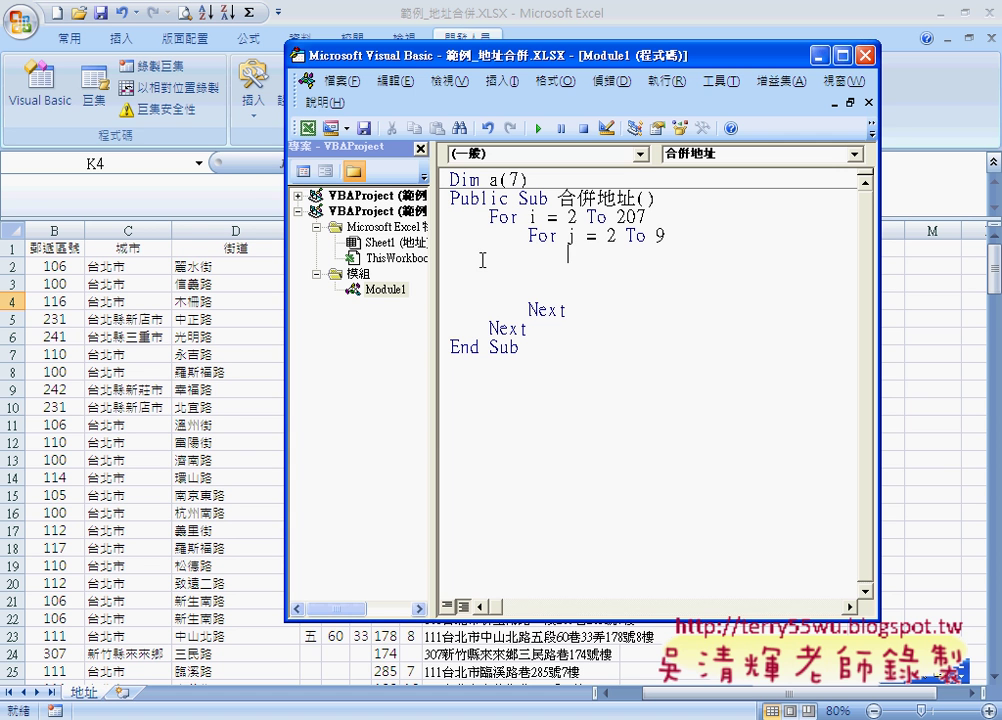
Write a Select Case j … End Select block in the For j loop with a Case 2 line.
text(se)
text(le)
text(ct c)
text(ase)
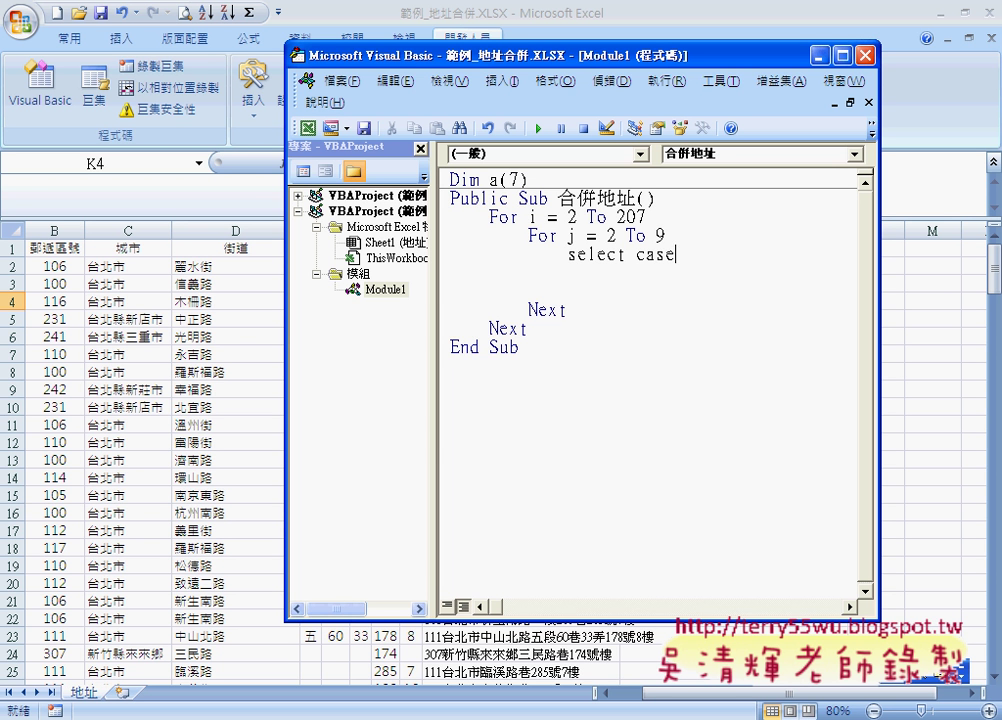
text( j)
key(Return)
key(Return)
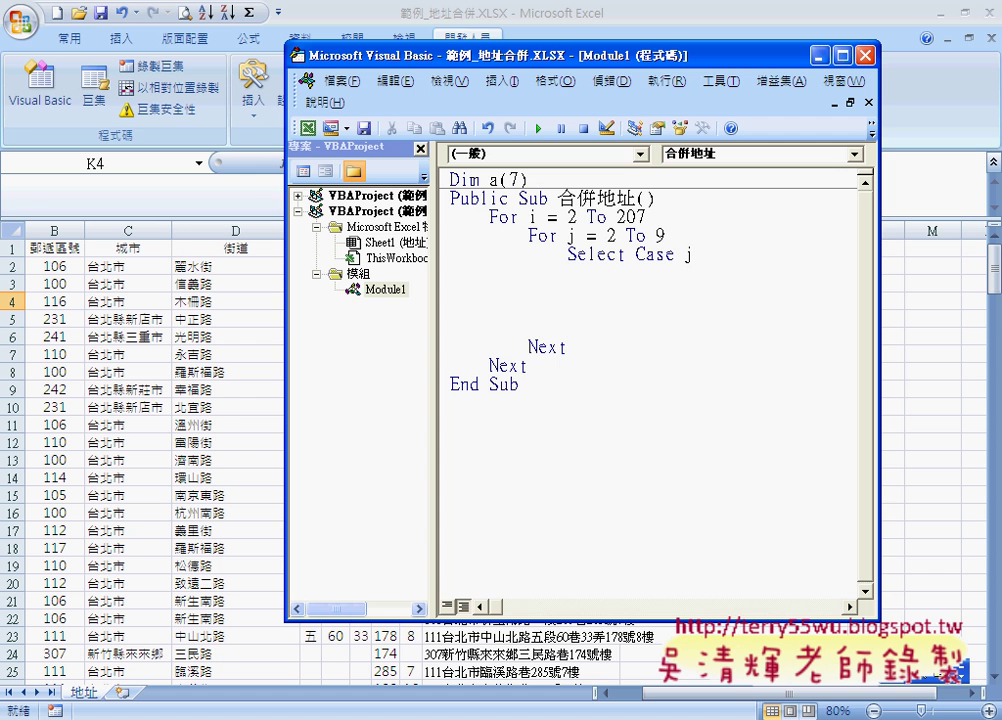
text(end )
text(selec)
text(t)
key(Up)
key(Up)
text(case )
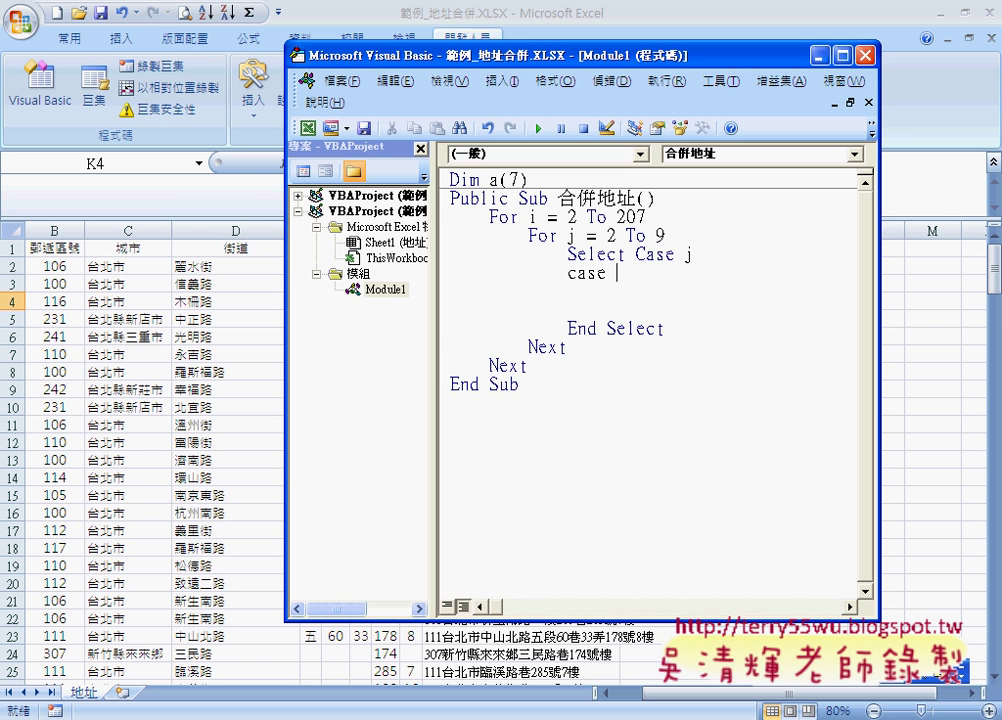
text(2)
Under Case 2, write the indented line a(0)=cells(i,j), replacing the "B column argument with j.
key(Return)
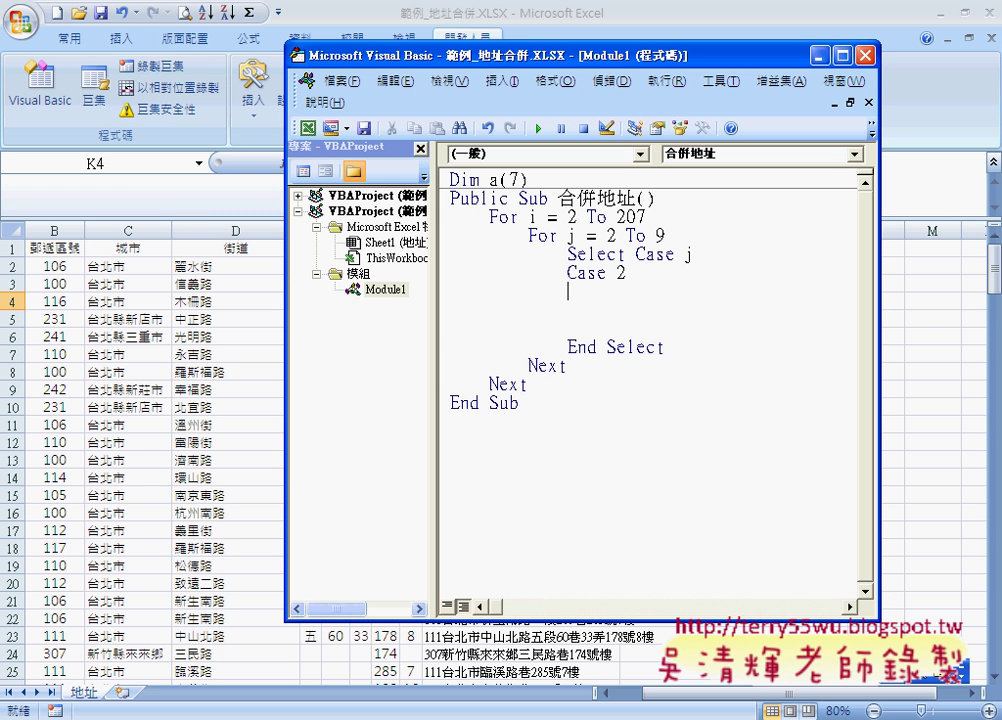
key(Tab)
text(a())
key(Left)
text(0)
key(Right)
text(=)
text(cel)
text(ls()
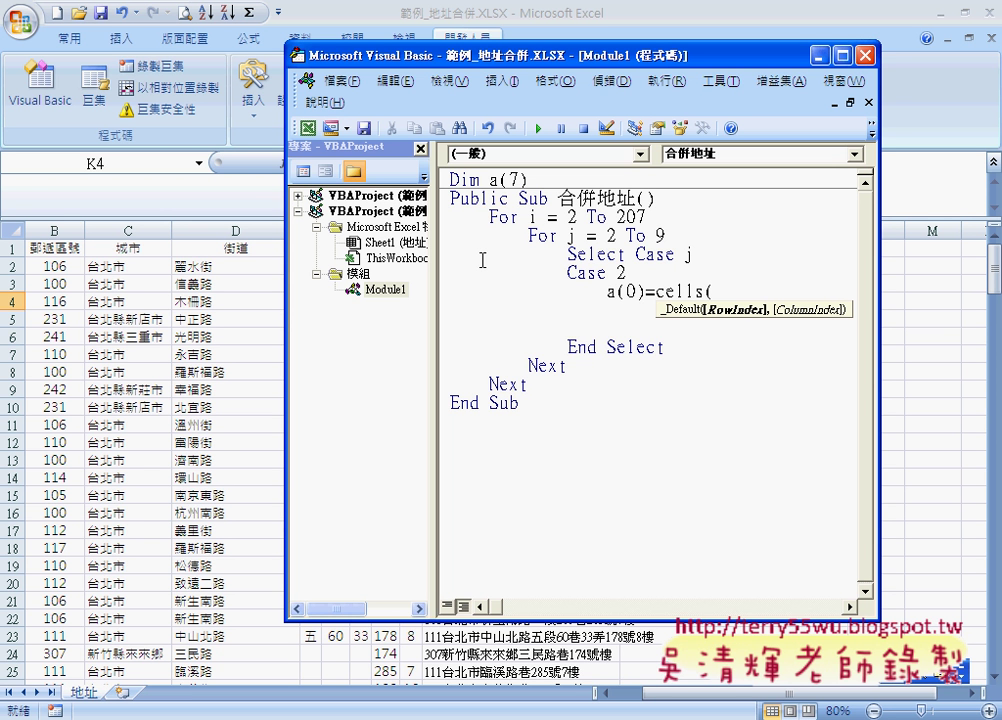
text(i)
text(,)
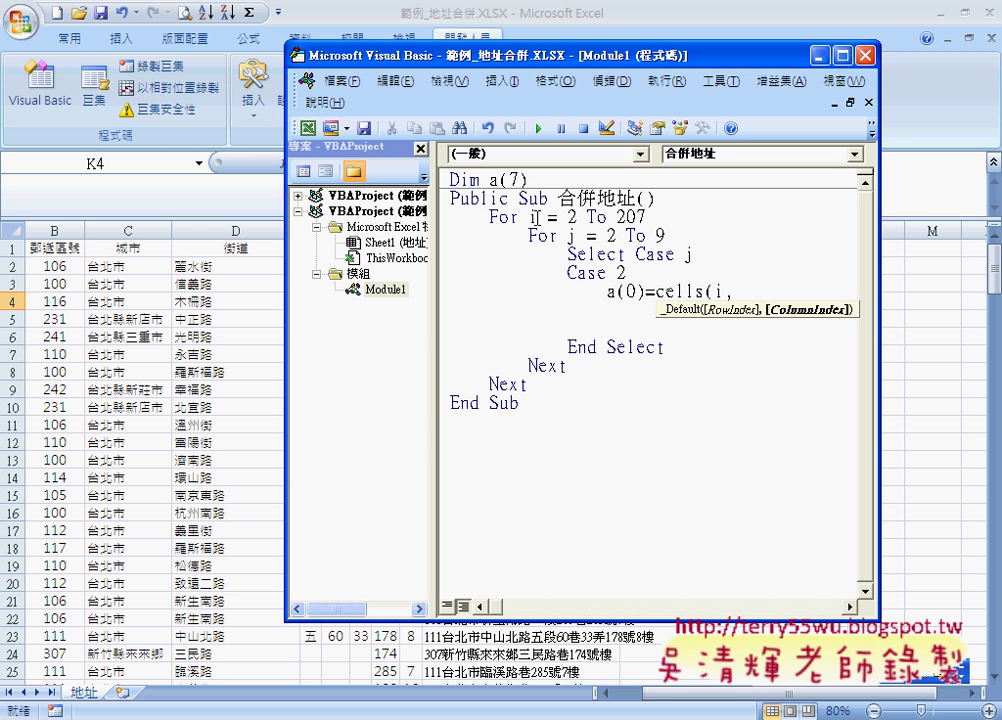
text(")
text(B)
key(BackSpace)
key(BackSpace)
text(j)
Close a(0)=Cells(i,j) and annotate on screen how cell B2's postal code 106 feeds a(0).
text())
drag(754, 291, 656, 291)
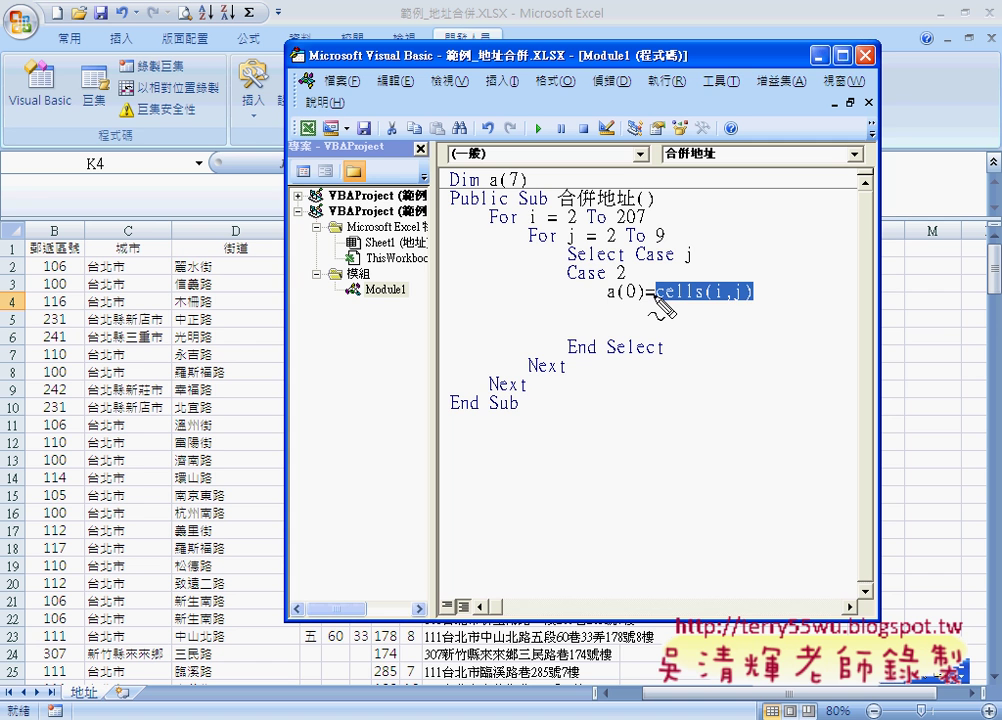
drag(656, 297, 760, 288)
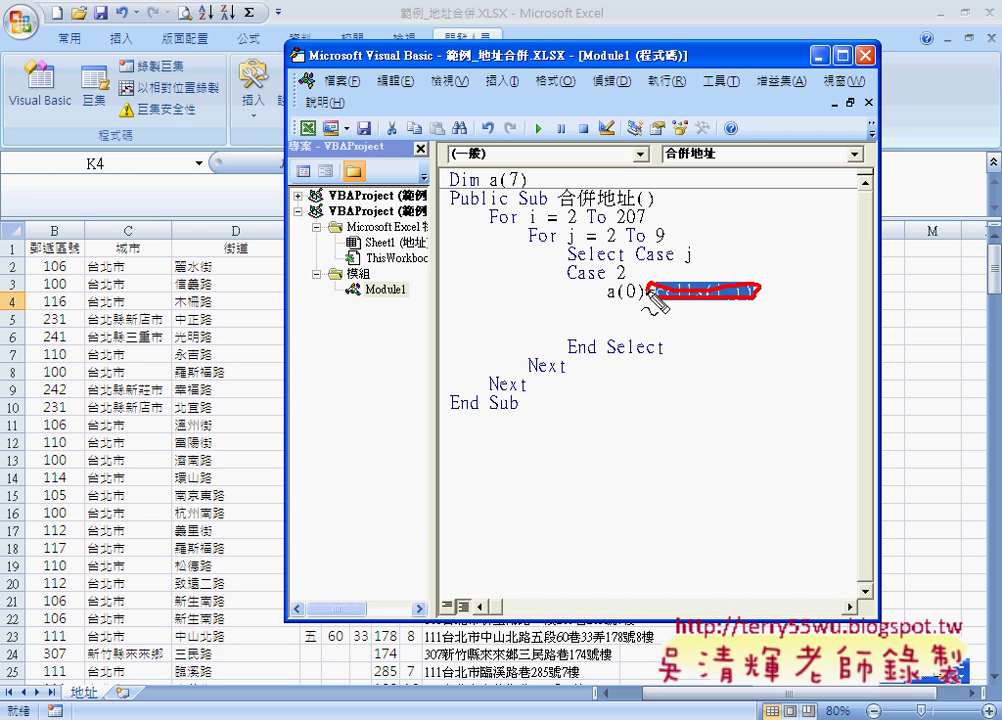
mouse_move(78, 271)
mouse_down()
mouse_move(38, 274)
mouse_move(80, 262)
mouse_up()
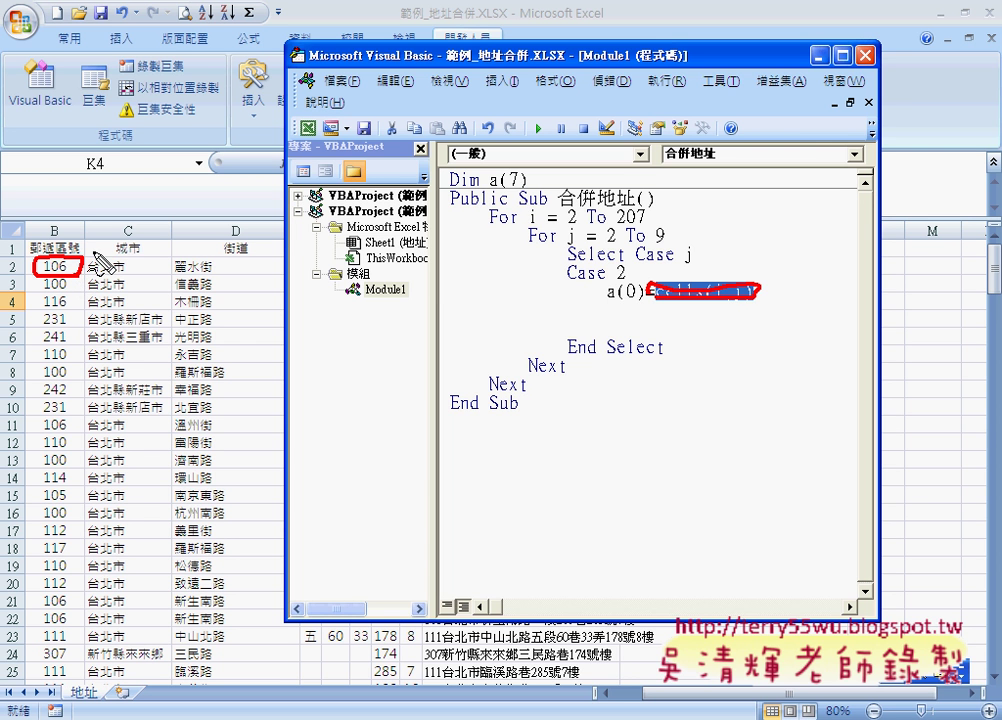
mouse_move(80, 258)
mouse_down()
mouse_move(600, 290)
mouse_move(578, 298)
mouse_up()
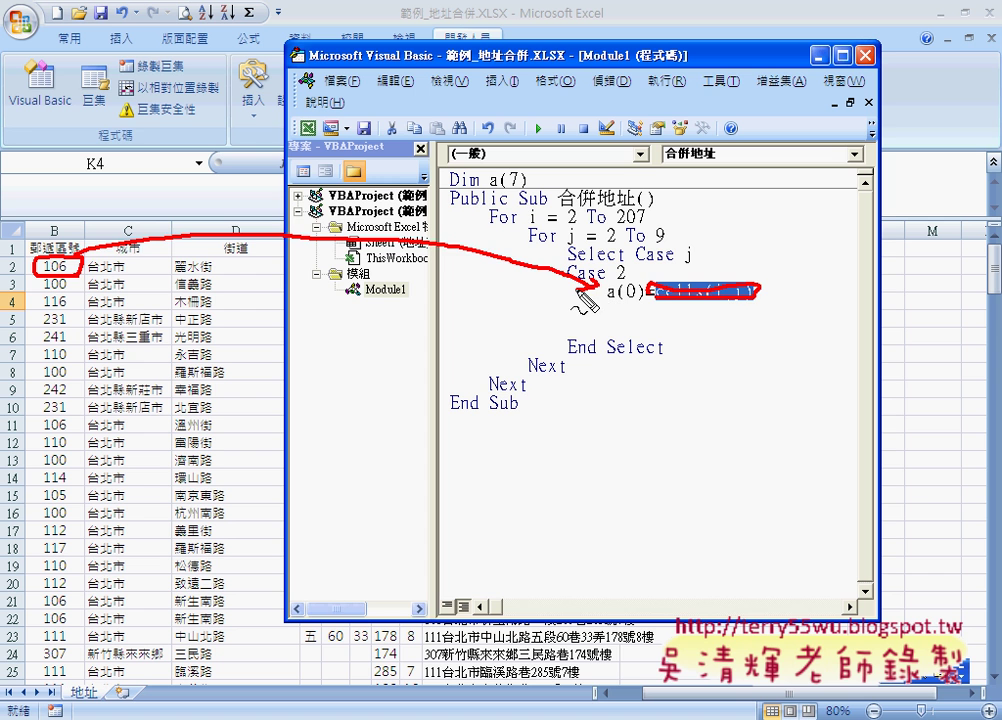
key(Escape)
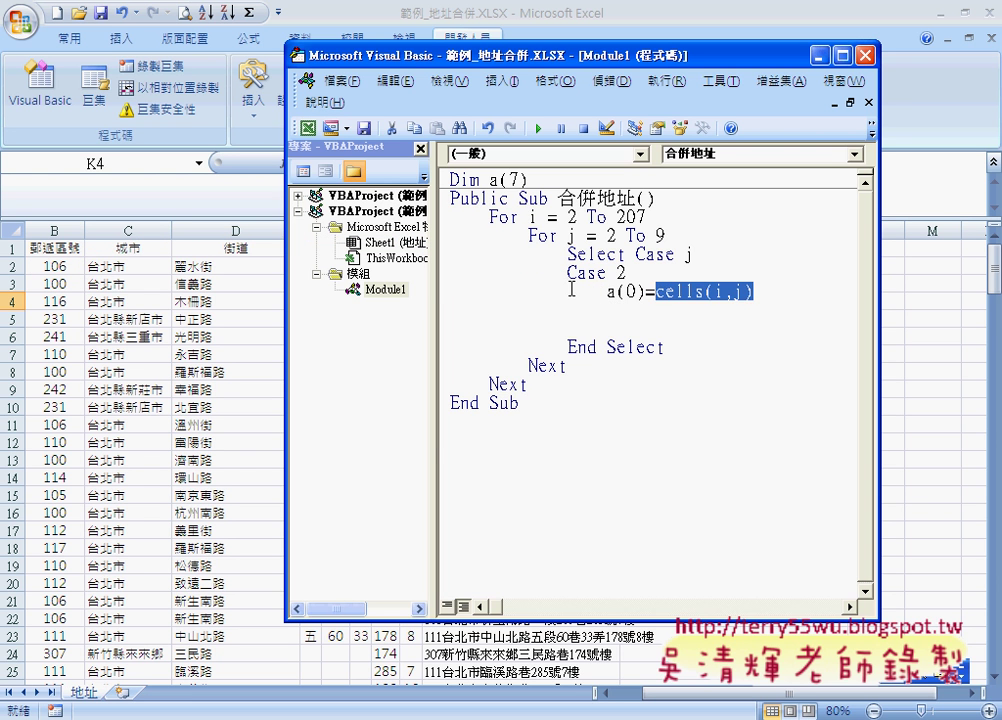
Add a Case 3 branch below the a(0) assignment.
key(Down)
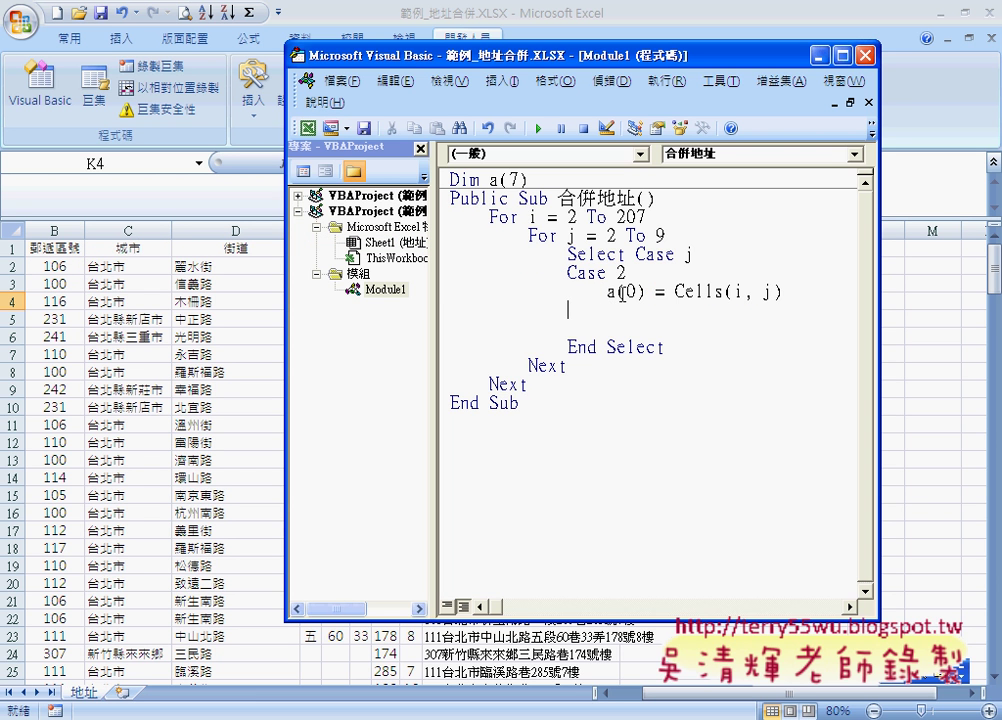
text(cas)
text(e 3)
key(Return)
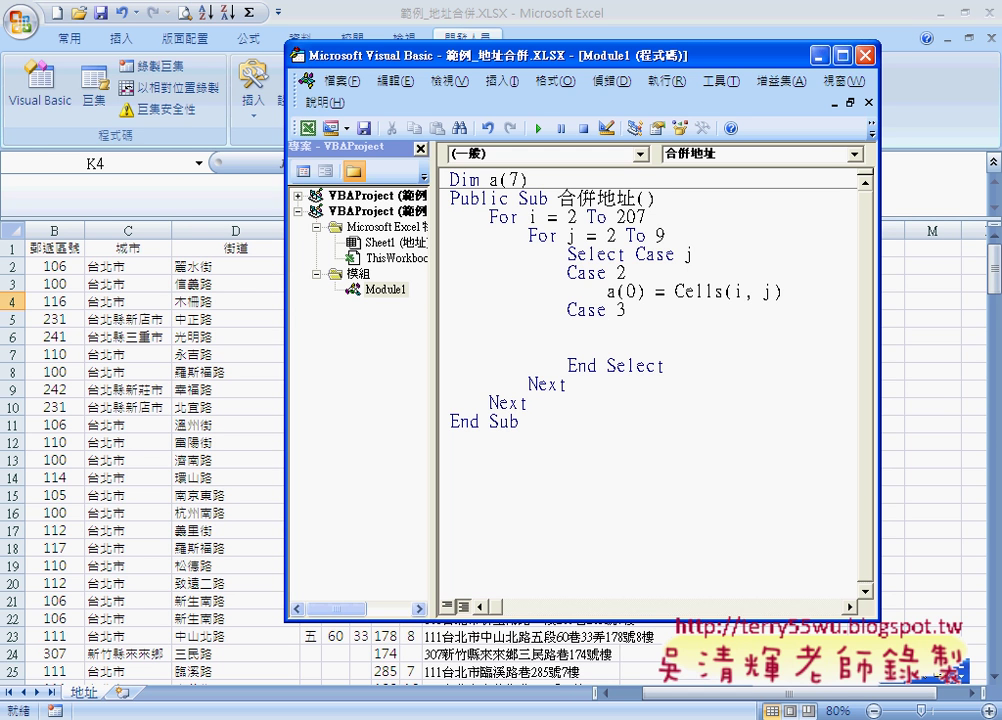